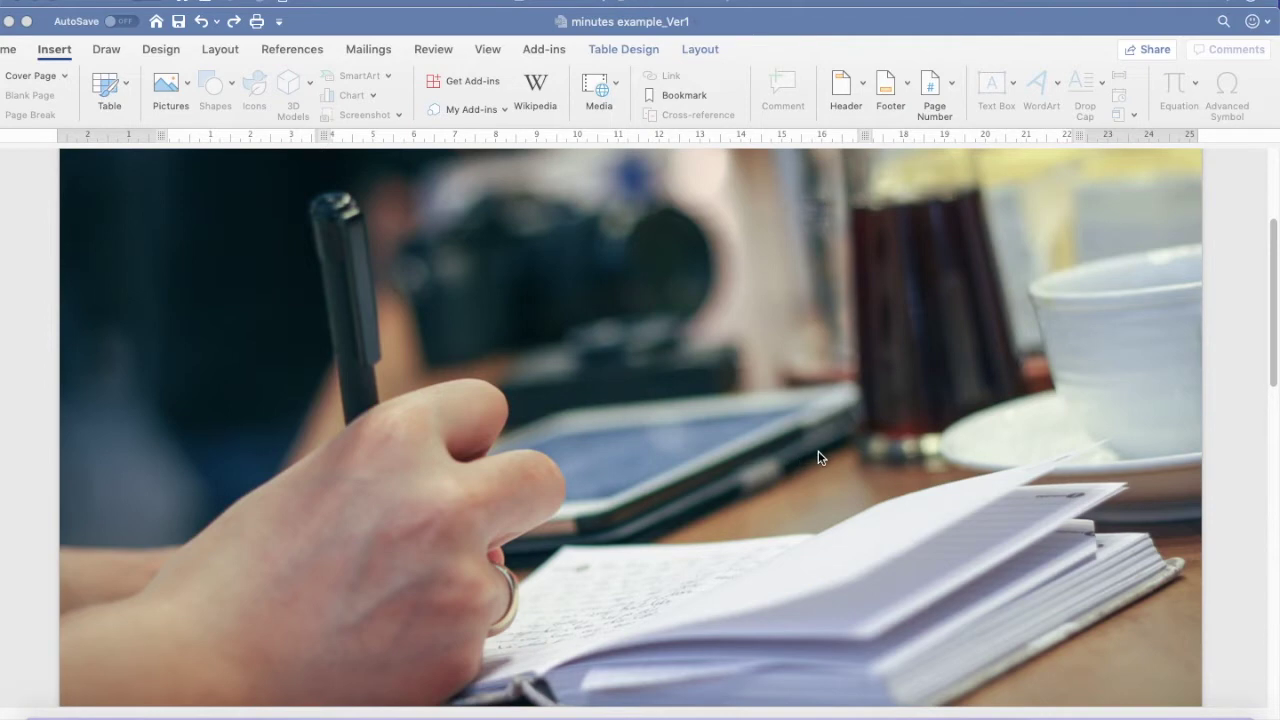
# Scroll past the cover photo to the Board of Directors heading and its three-column agenda table.
pyautogui.scroll(-3, 726, 494)
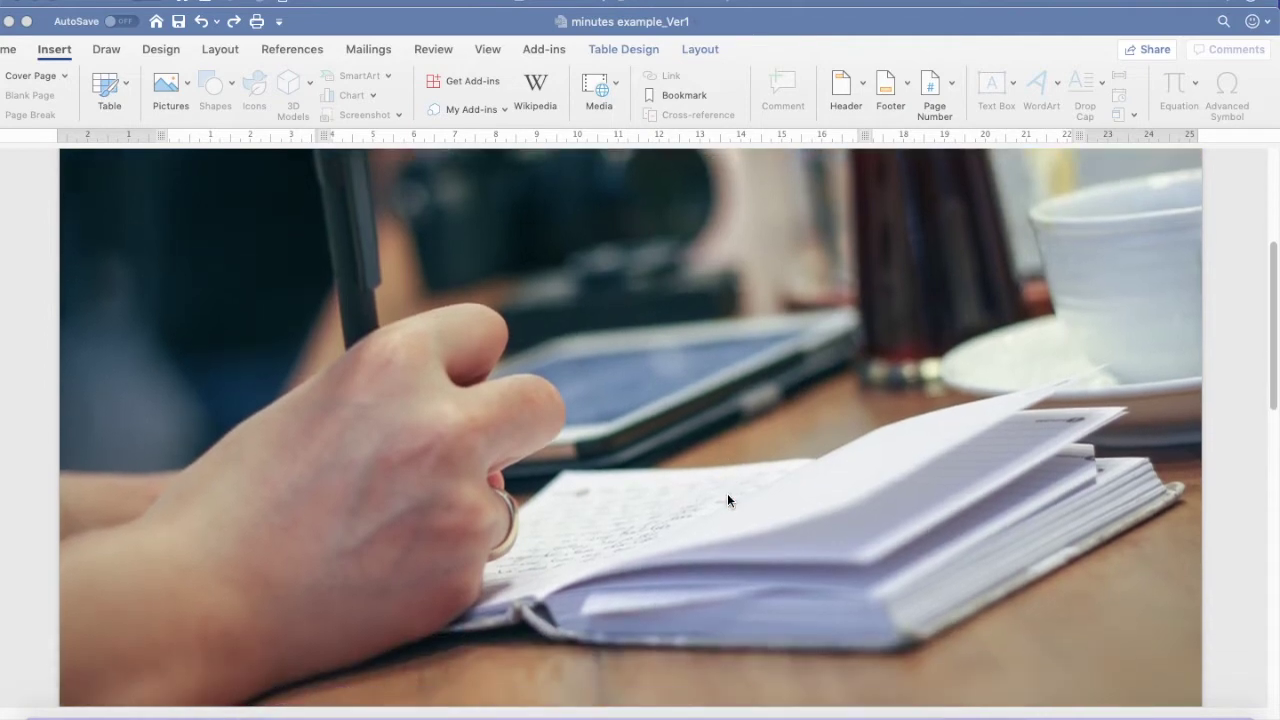
pyautogui.scroll(-15, 727, 493)
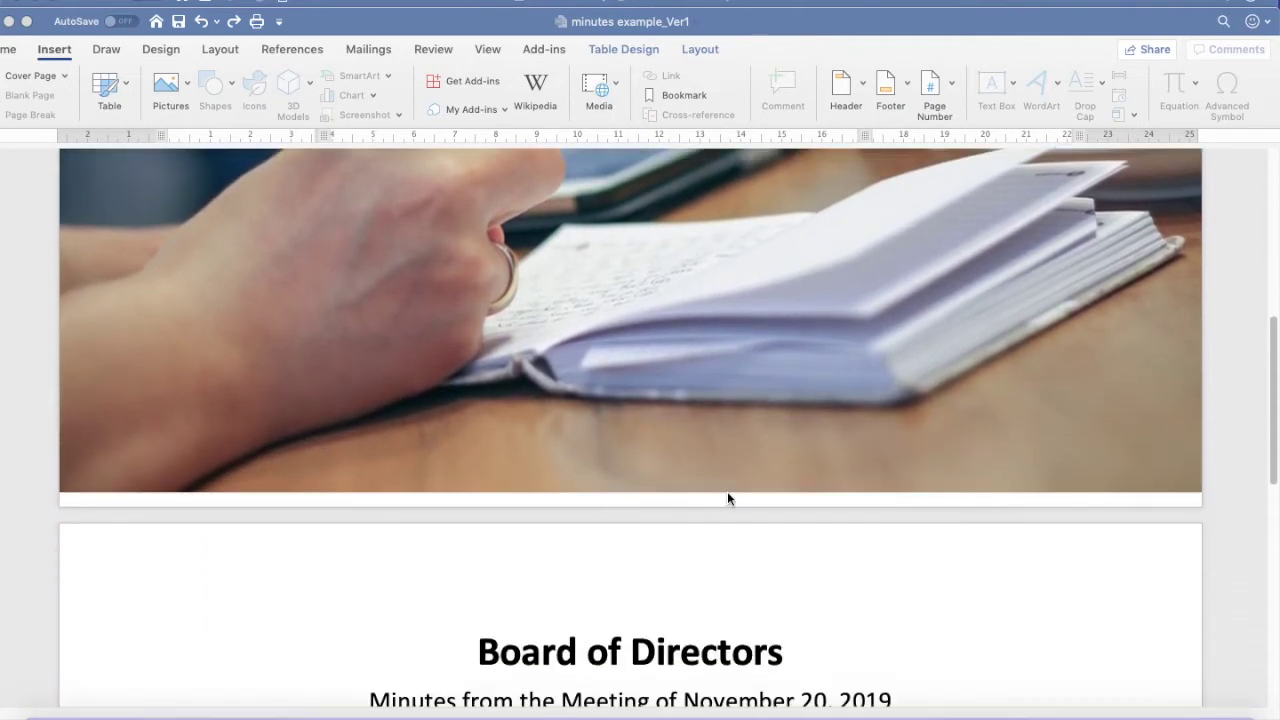
pyautogui.scroll(-10, 727, 491)
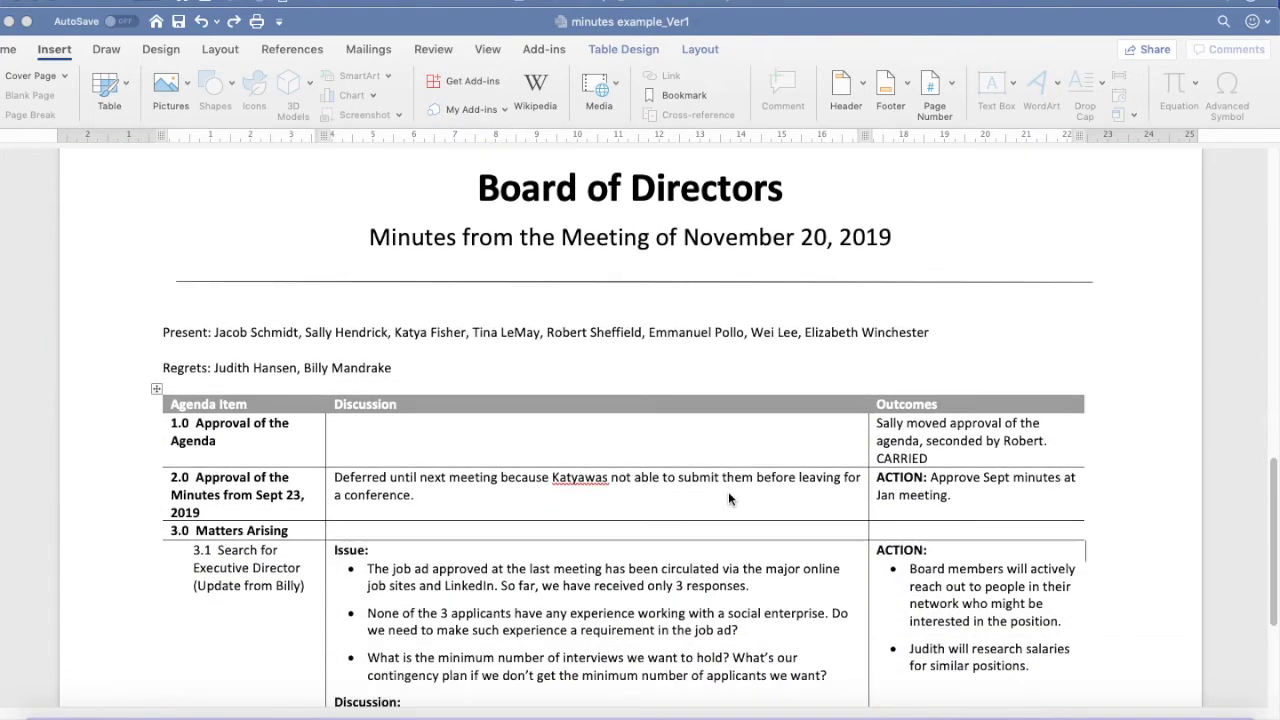
pyautogui.moveTo(478, 190); pyautogui.dragTo(766, 195)
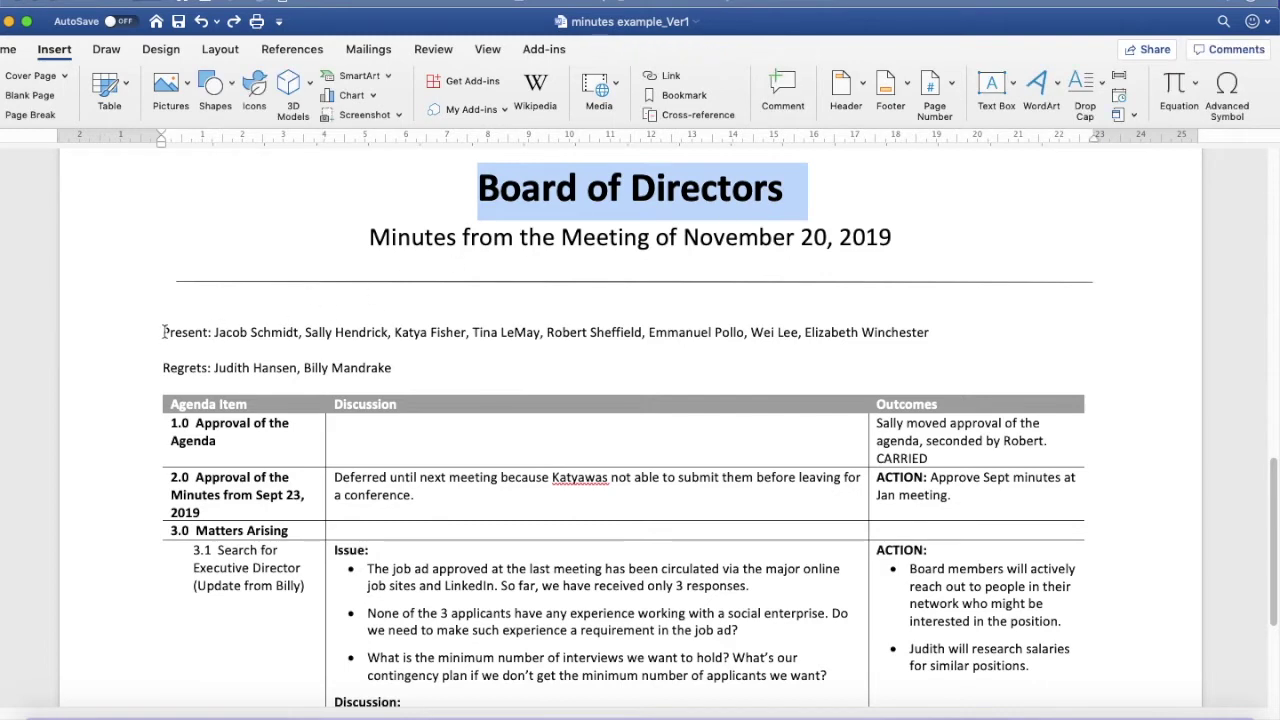
pyautogui.moveTo(164, 332); pyautogui.dragTo(394, 370)
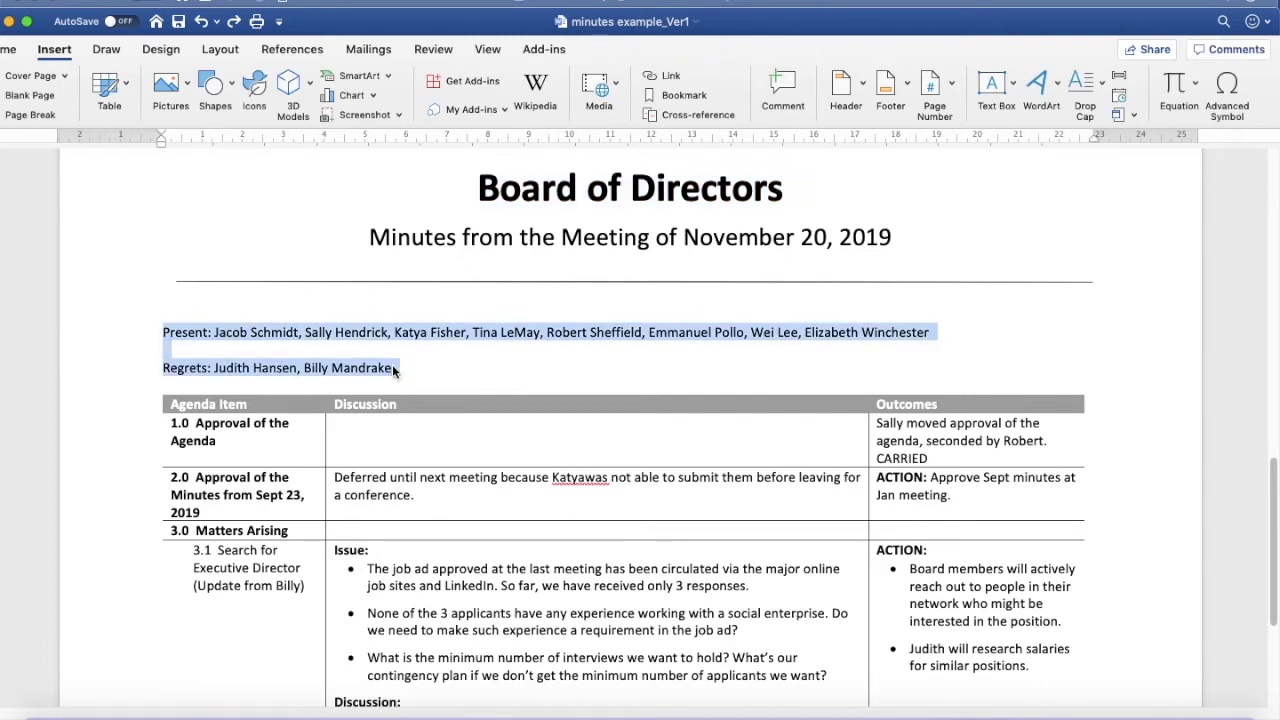
pyautogui.click(215, 423)
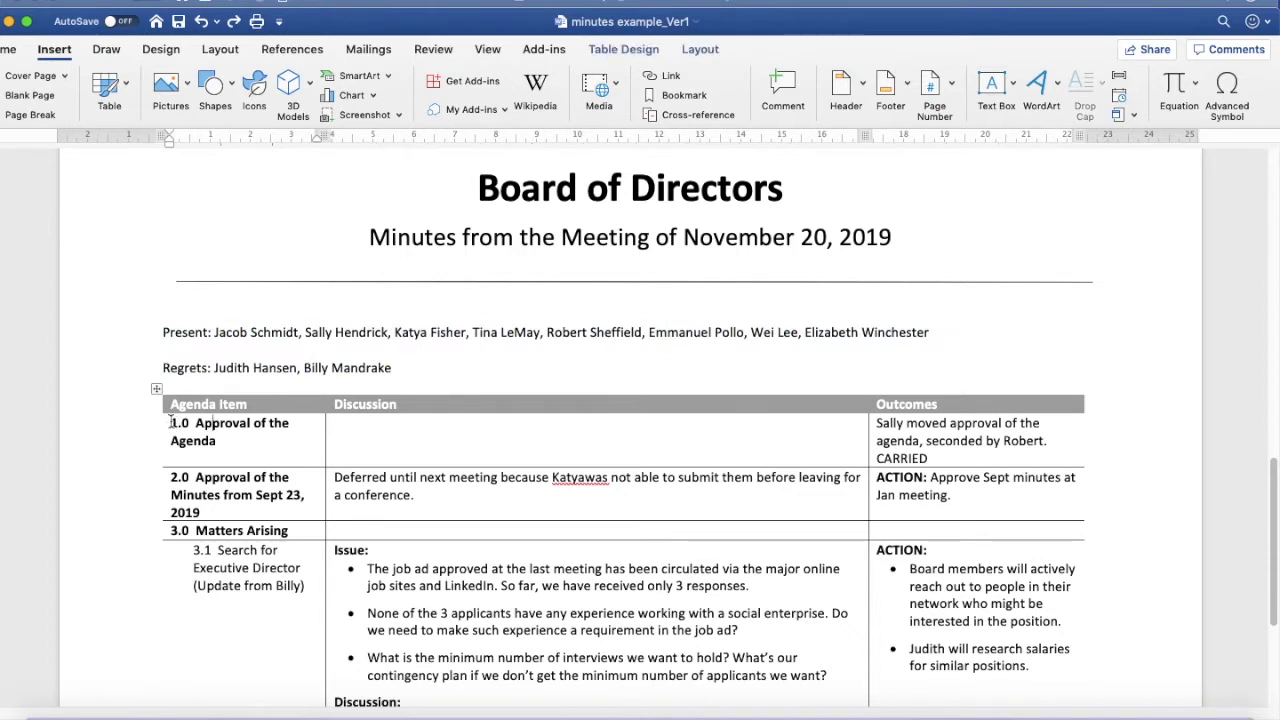
pyautogui.moveTo(171, 422); pyautogui.dragTo(290, 592)
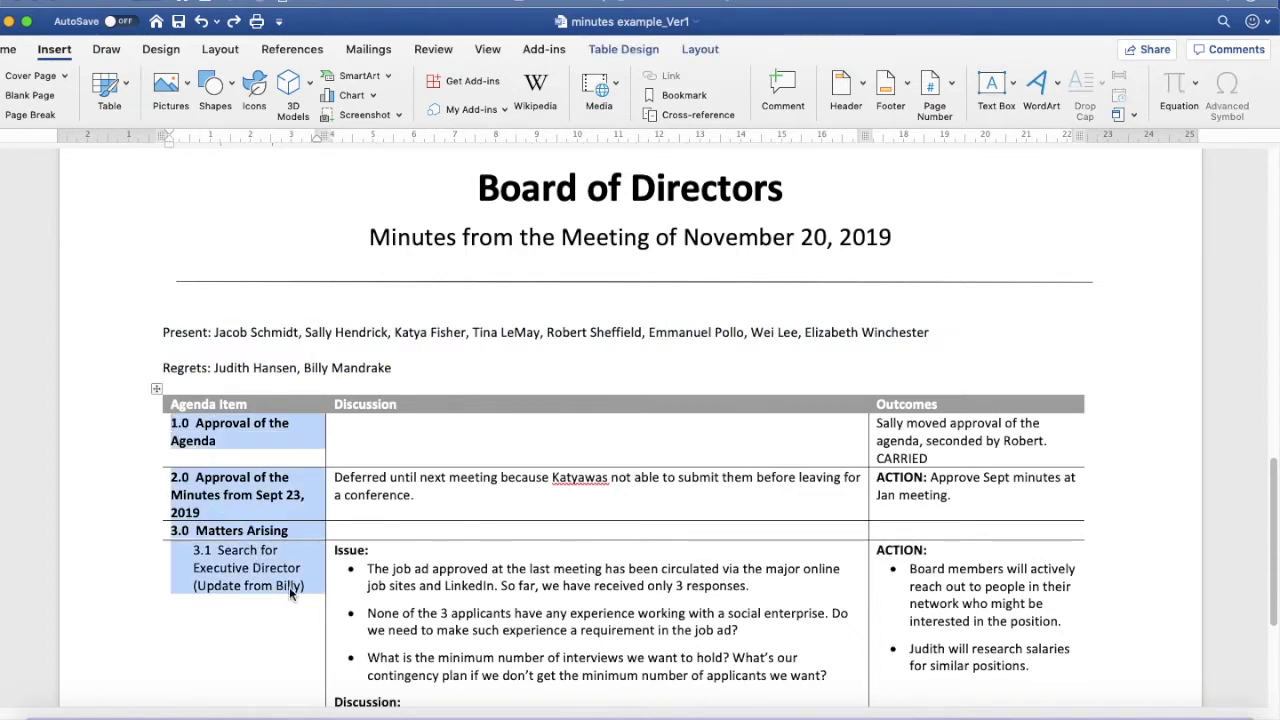
pyautogui.scroll(-2, 360, 515)
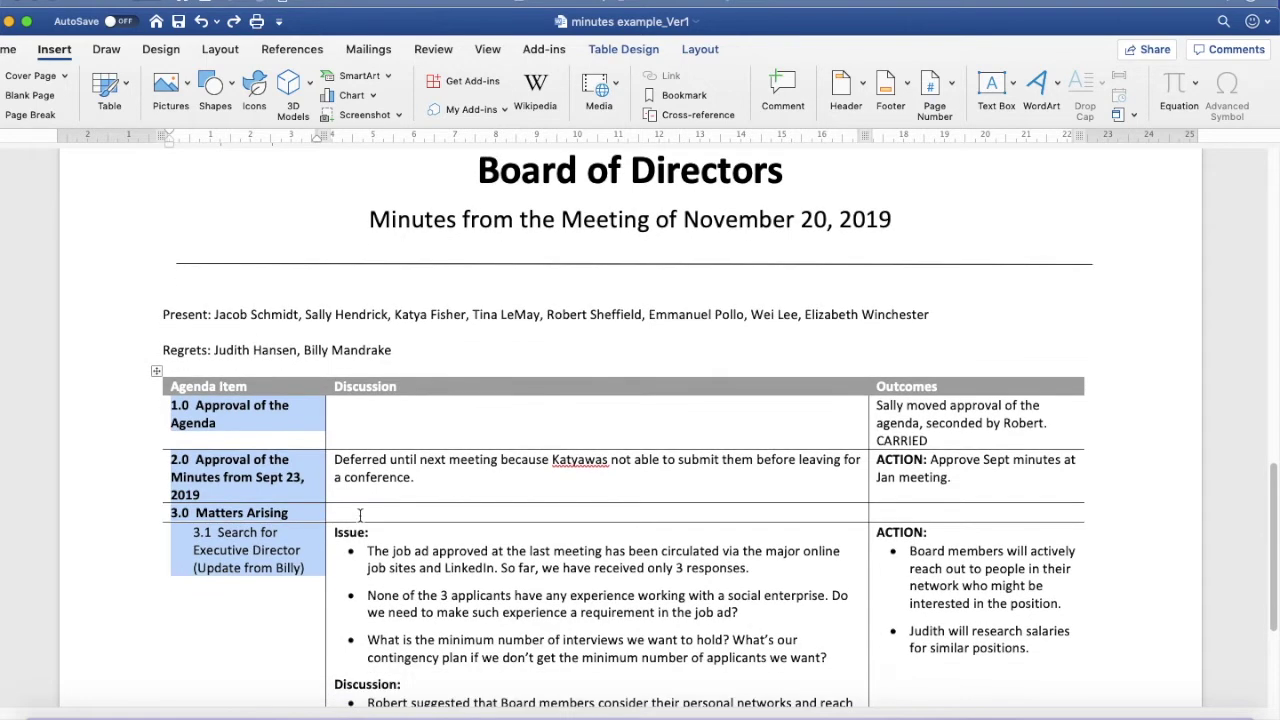
pyautogui.scroll(-5, 360, 515)
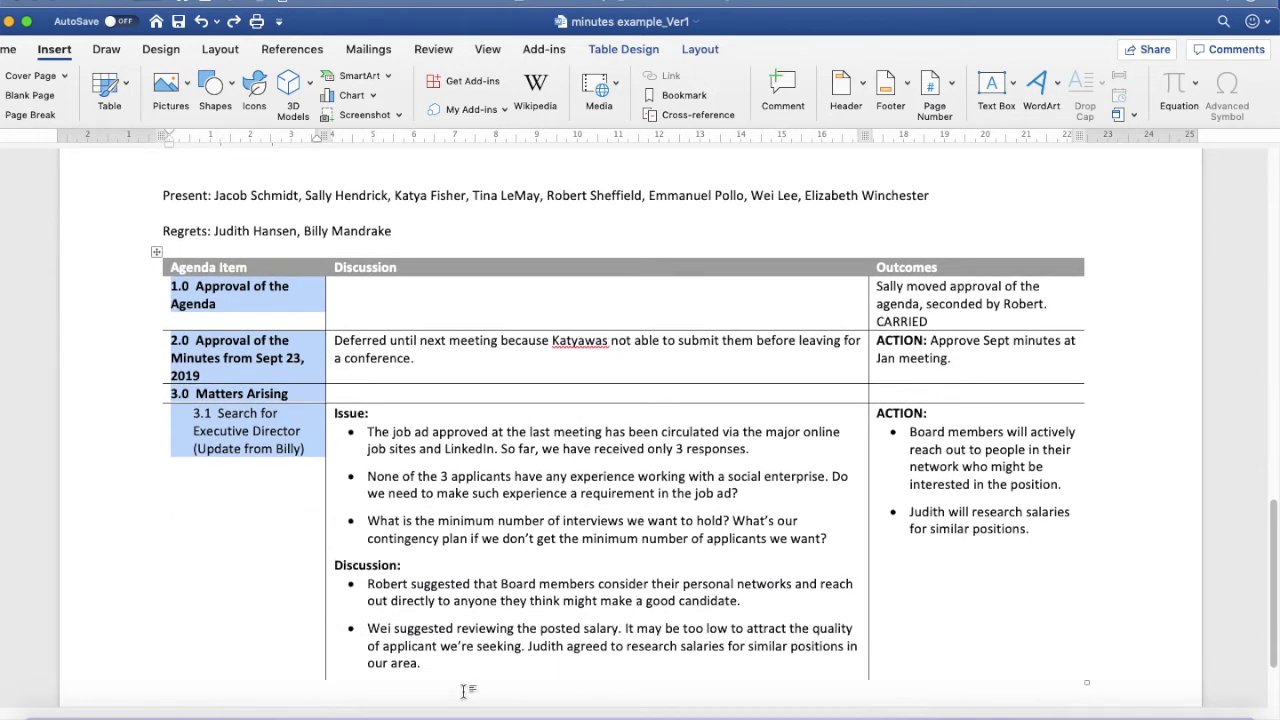
pyautogui.moveTo(421, 664); pyautogui.dragTo(349, 437)
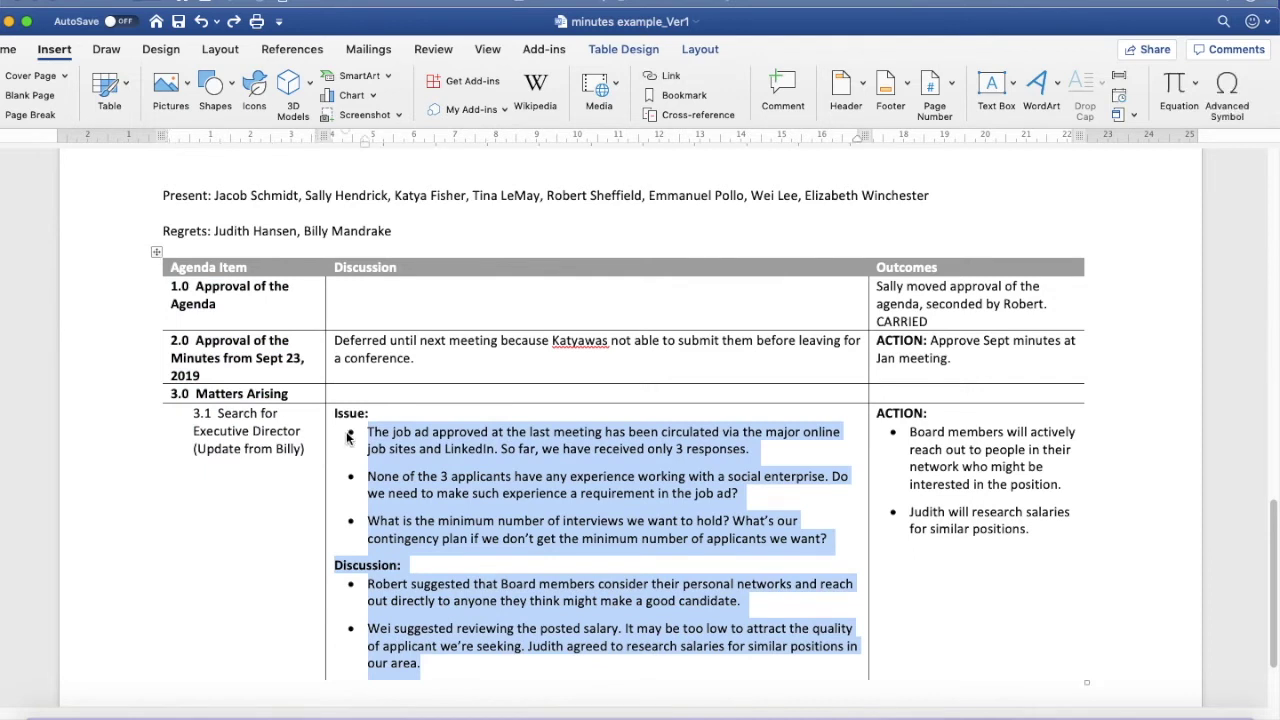
pyautogui.click(346, 470)
pyautogui.moveTo(411, 584); pyautogui.dragTo(369, 583)
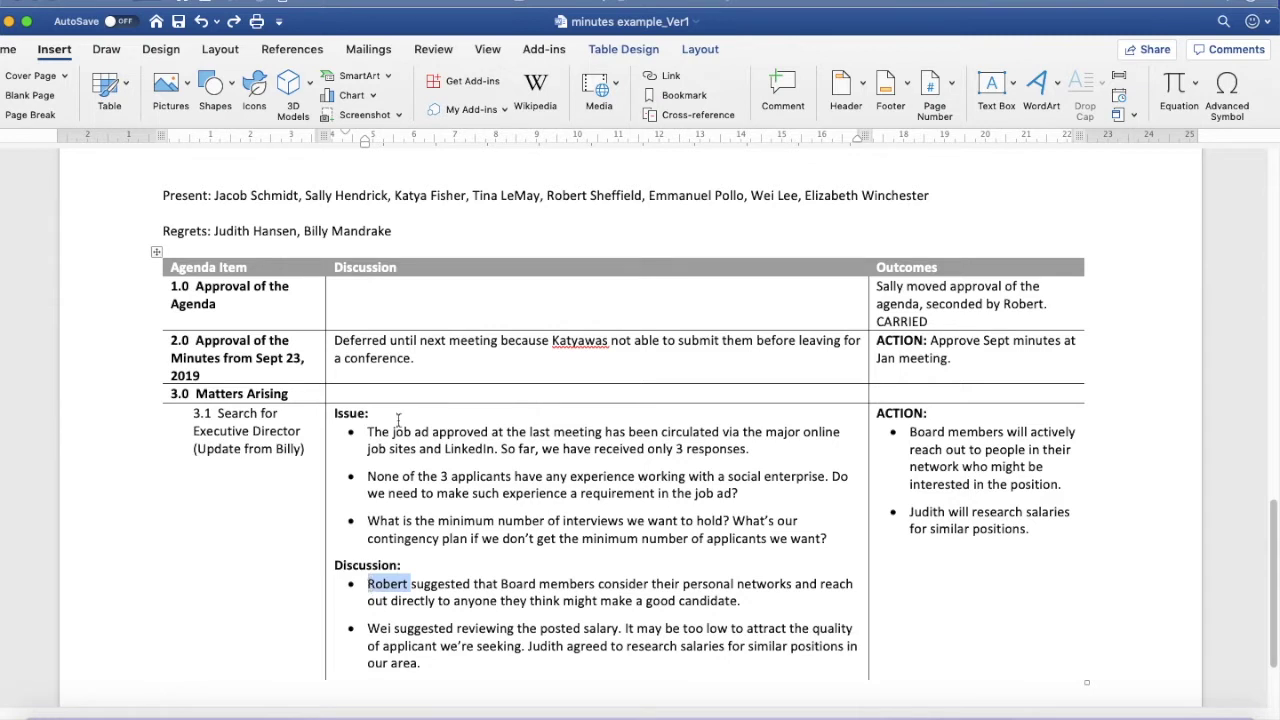
pyautogui.moveTo(378, 413); pyautogui.dragTo(336, 413)
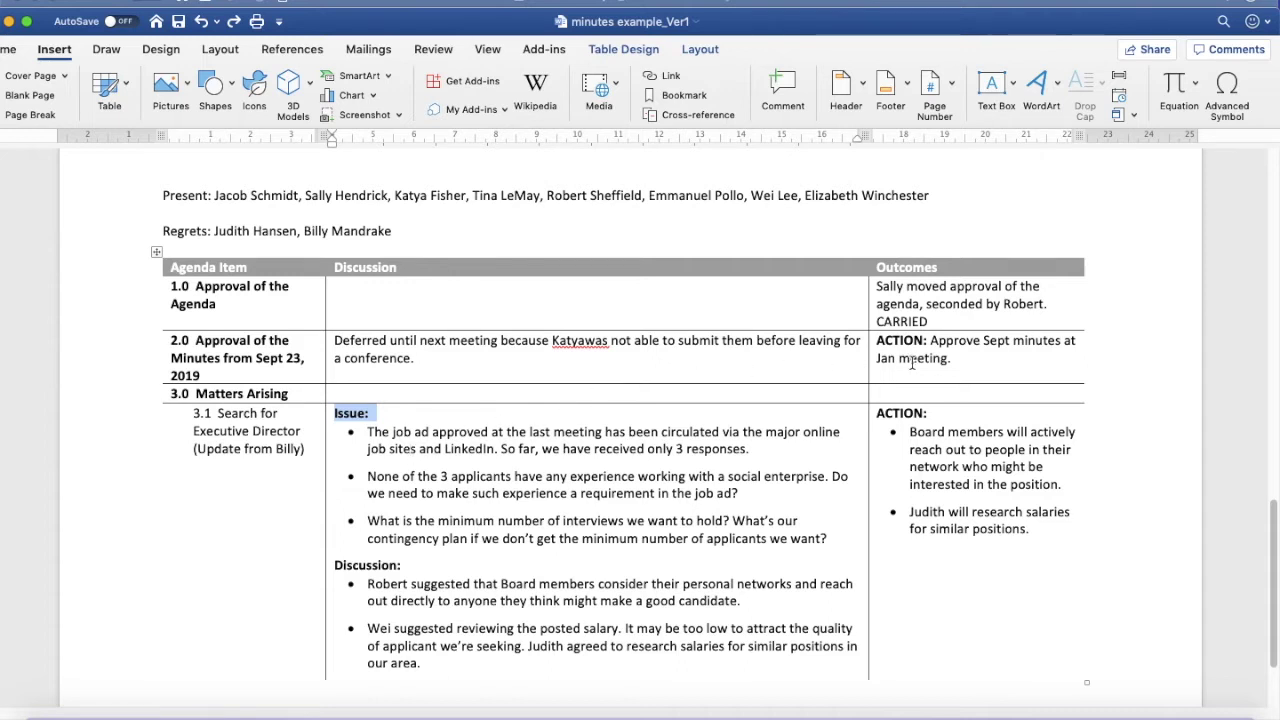
pyautogui.moveTo(884, 266); pyautogui.dragTo(1010, 458)
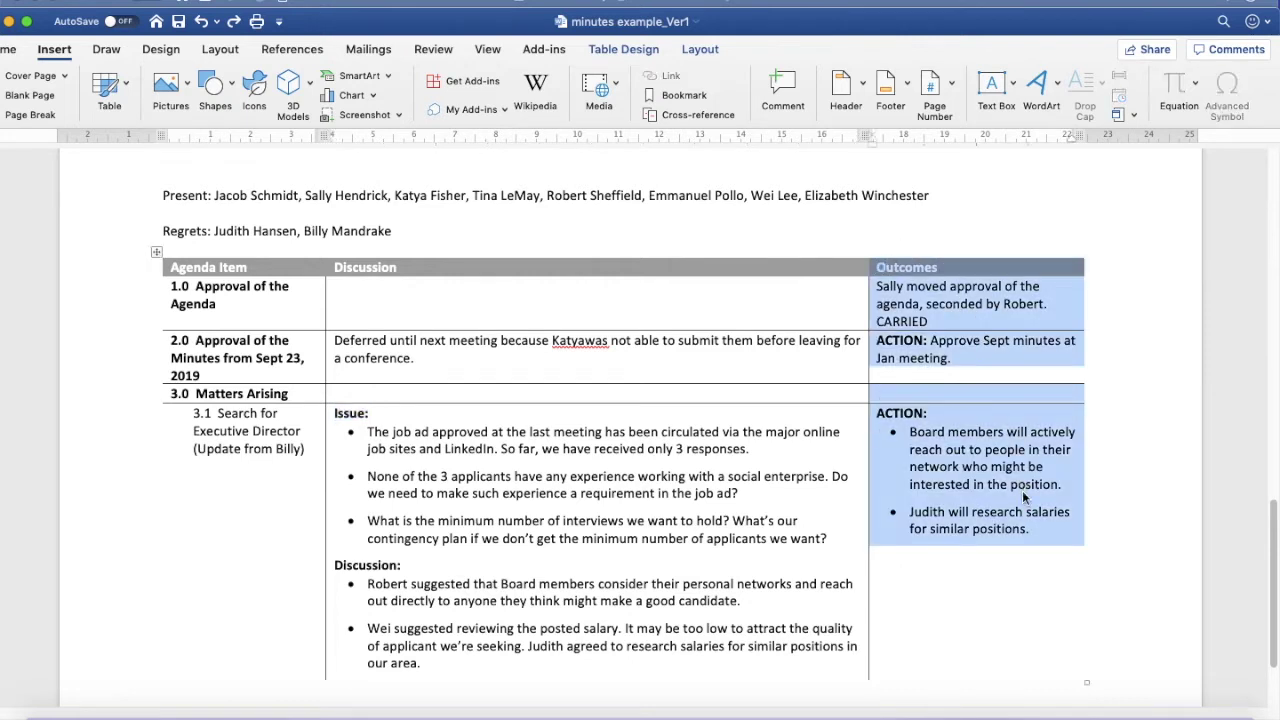
pyautogui.click(940, 321)
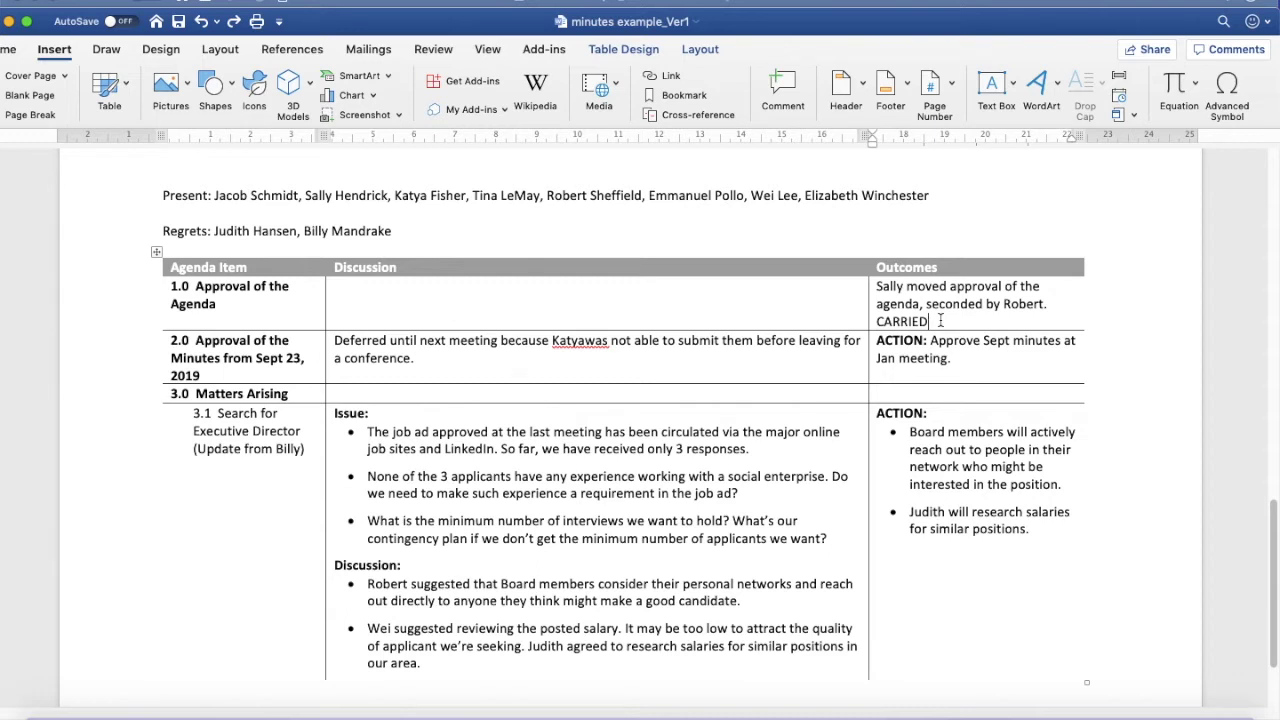
pyautogui.moveTo(940, 321); pyautogui.dragTo(886, 292)
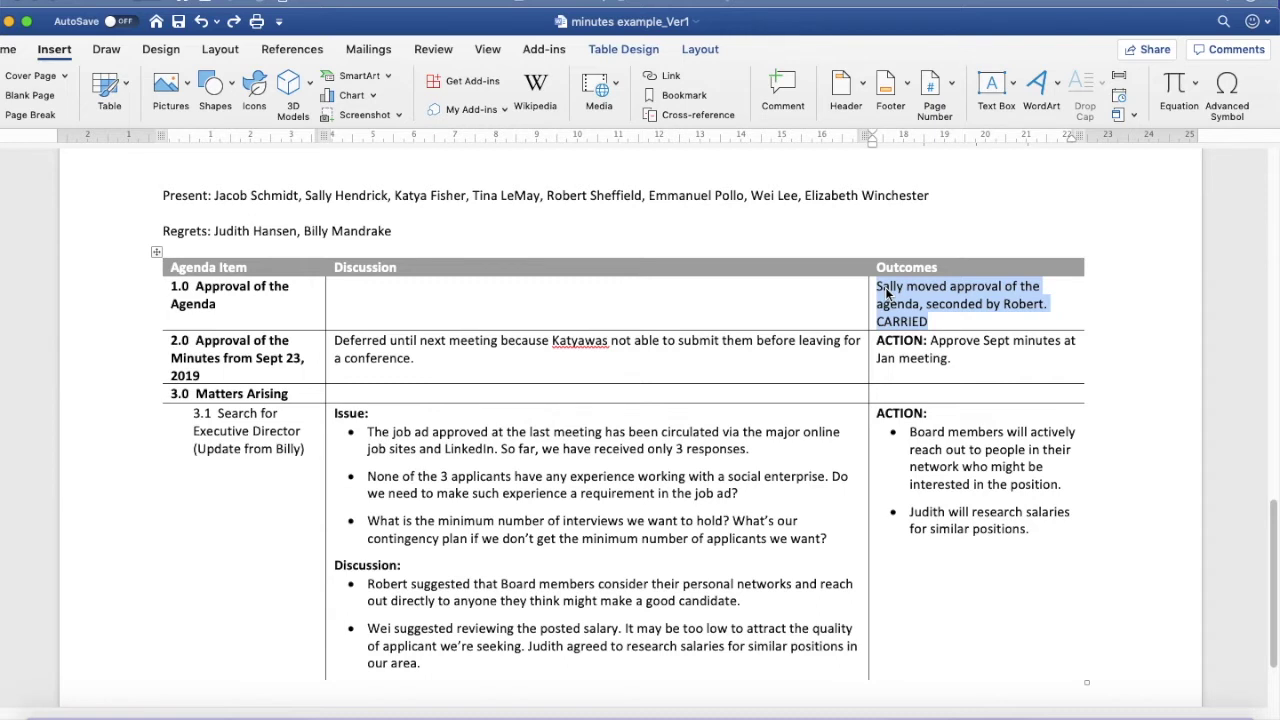
pyautogui.moveTo(972, 362); pyautogui.dragTo(880, 343)
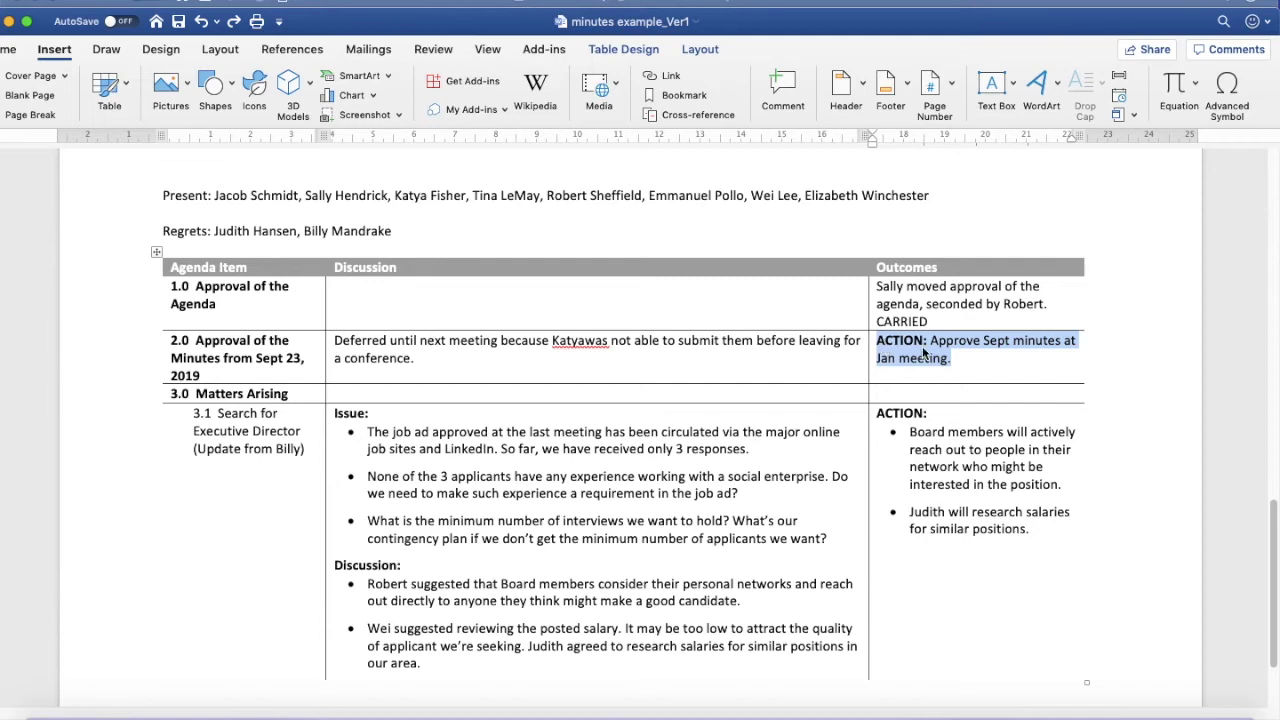
pyautogui.scroll(4, 797, 364)
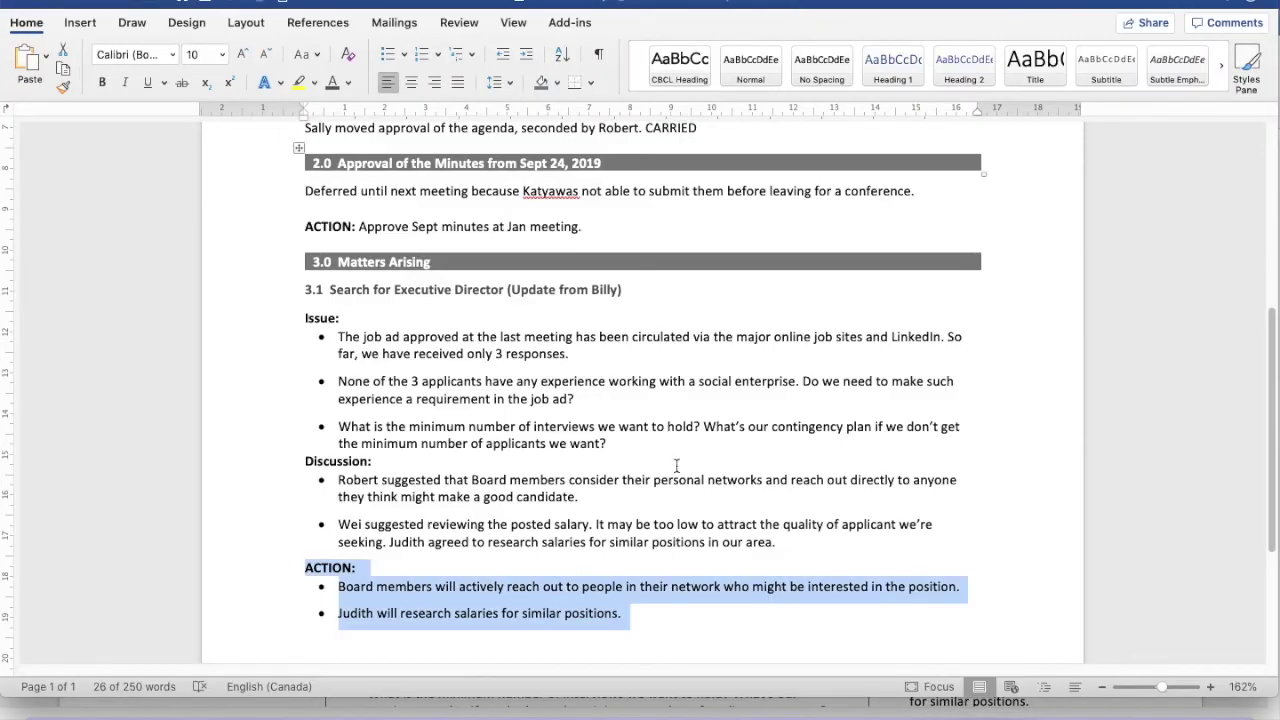
# In the vertical minutes, select the Present and Regrets lines, then the shaded 1.0 Approval of the Agenda bar.
pyautogui.scroll(5, 674, 466)
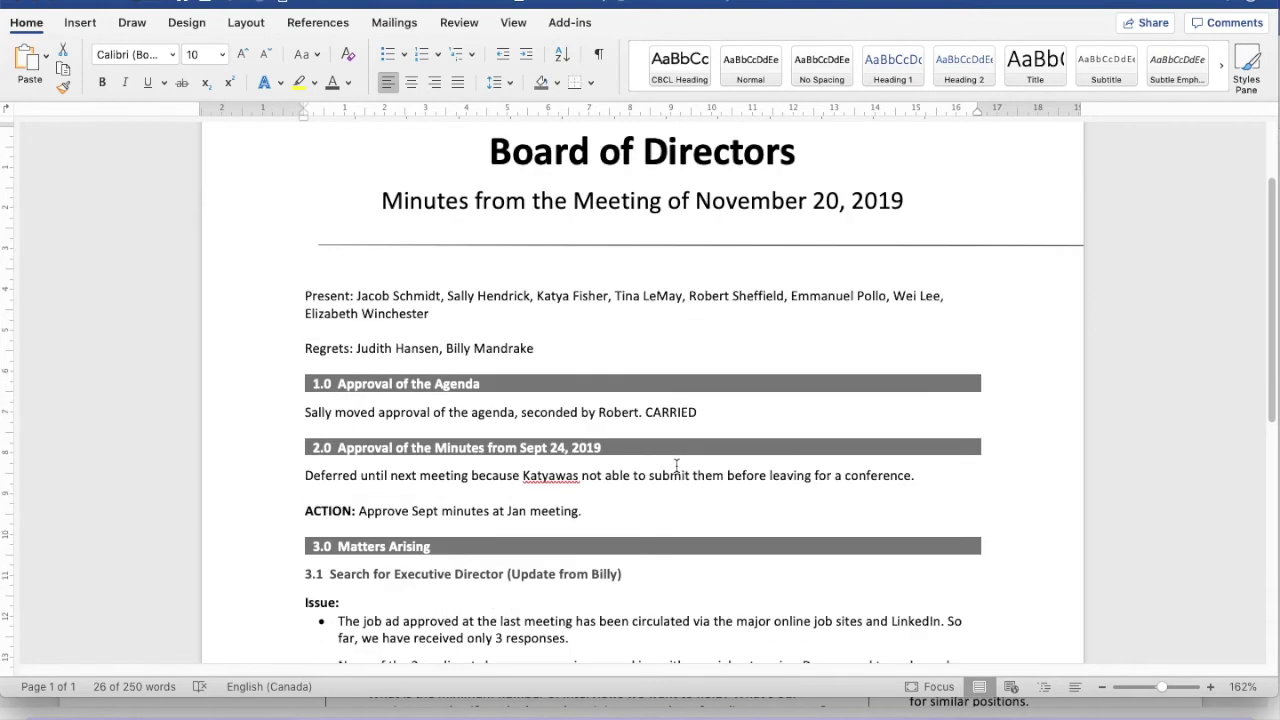
pyautogui.scroll(3, 676, 466)
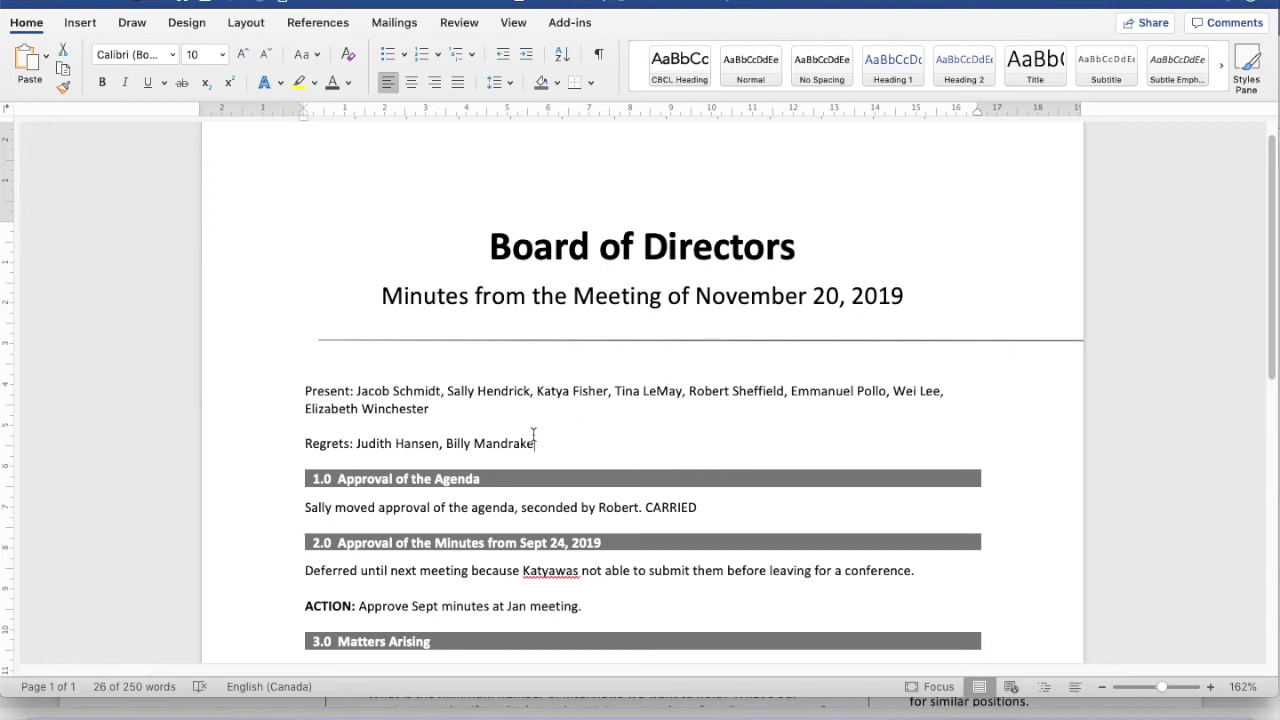
pyautogui.moveTo(536, 440); pyautogui.dragTo(293, 384)
pyautogui.scroll(-3, 691, 415)
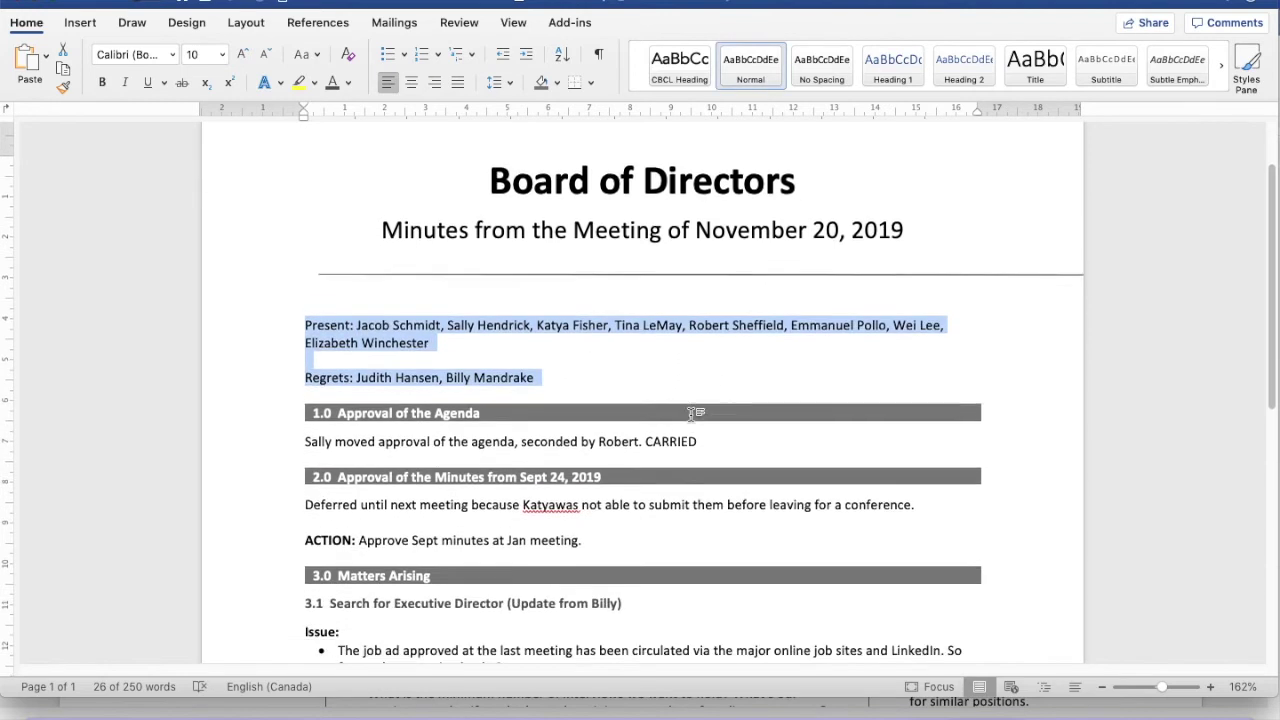
pyautogui.click(280, 405)
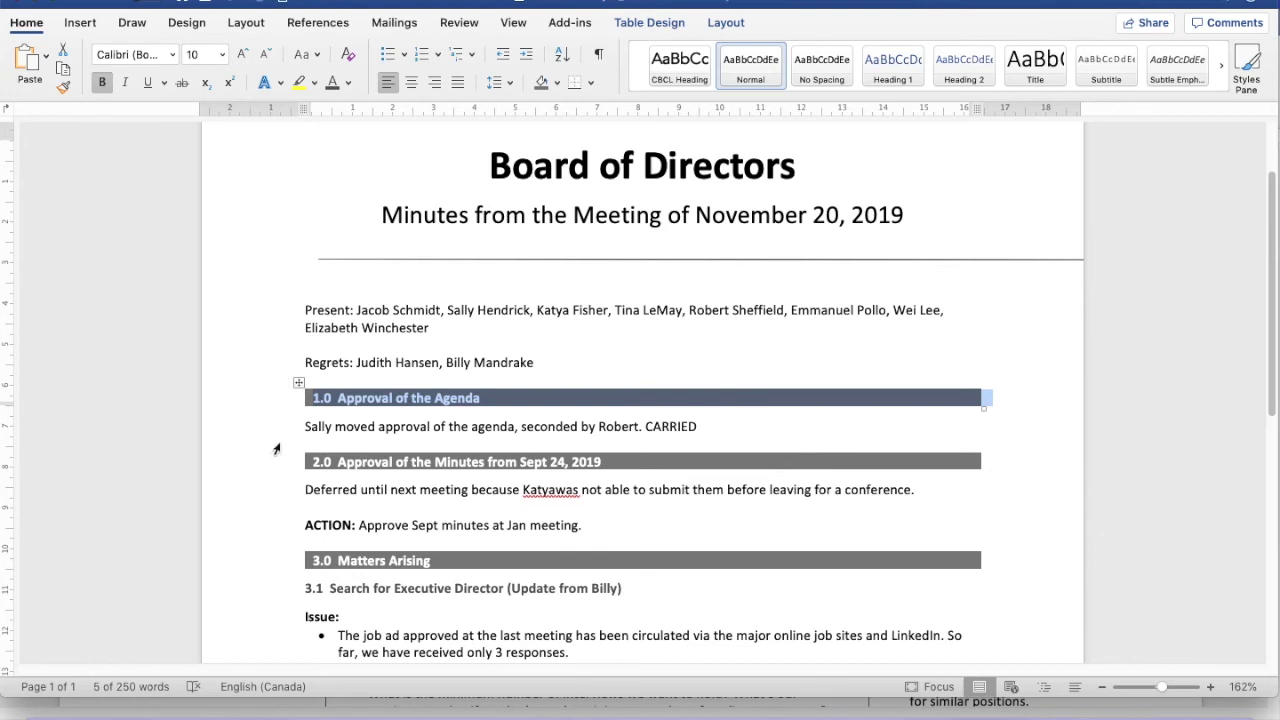
pyautogui.scroll(-2, 278, 442)
pyautogui.scroll(-1, 280, 438)
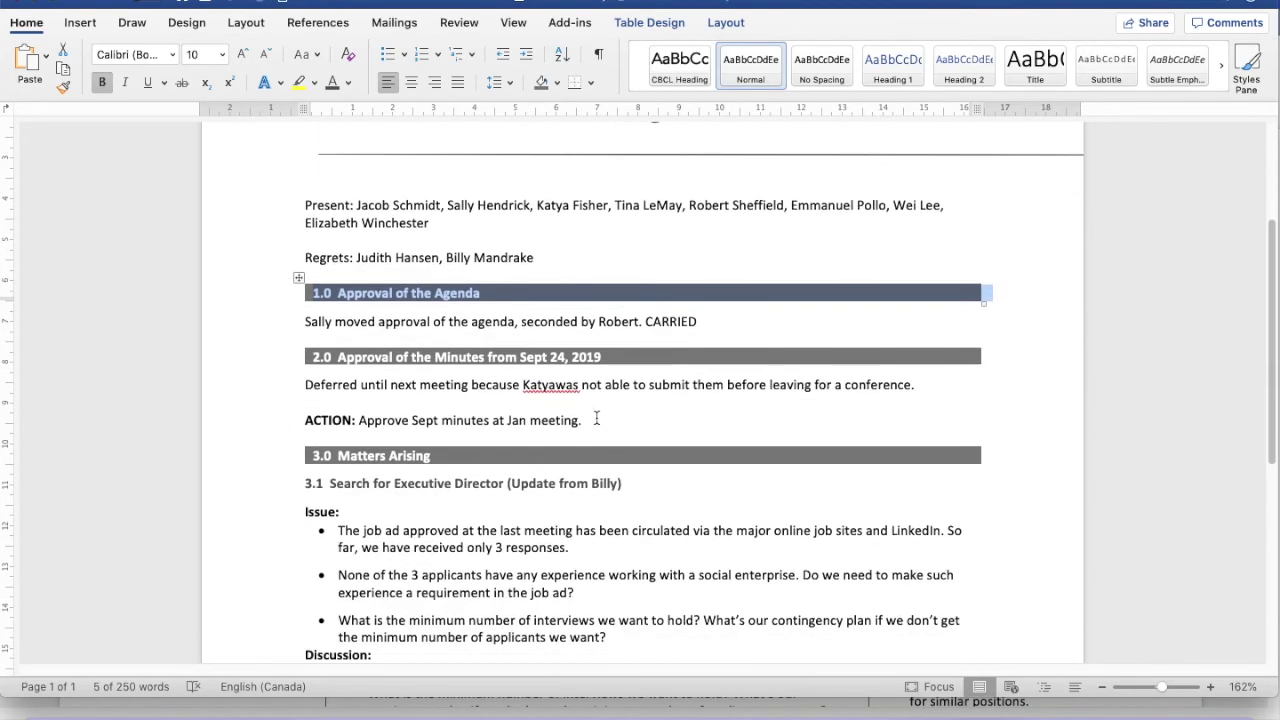
pyautogui.moveTo(592, 420); pyautogui.dragTo(296, 422)
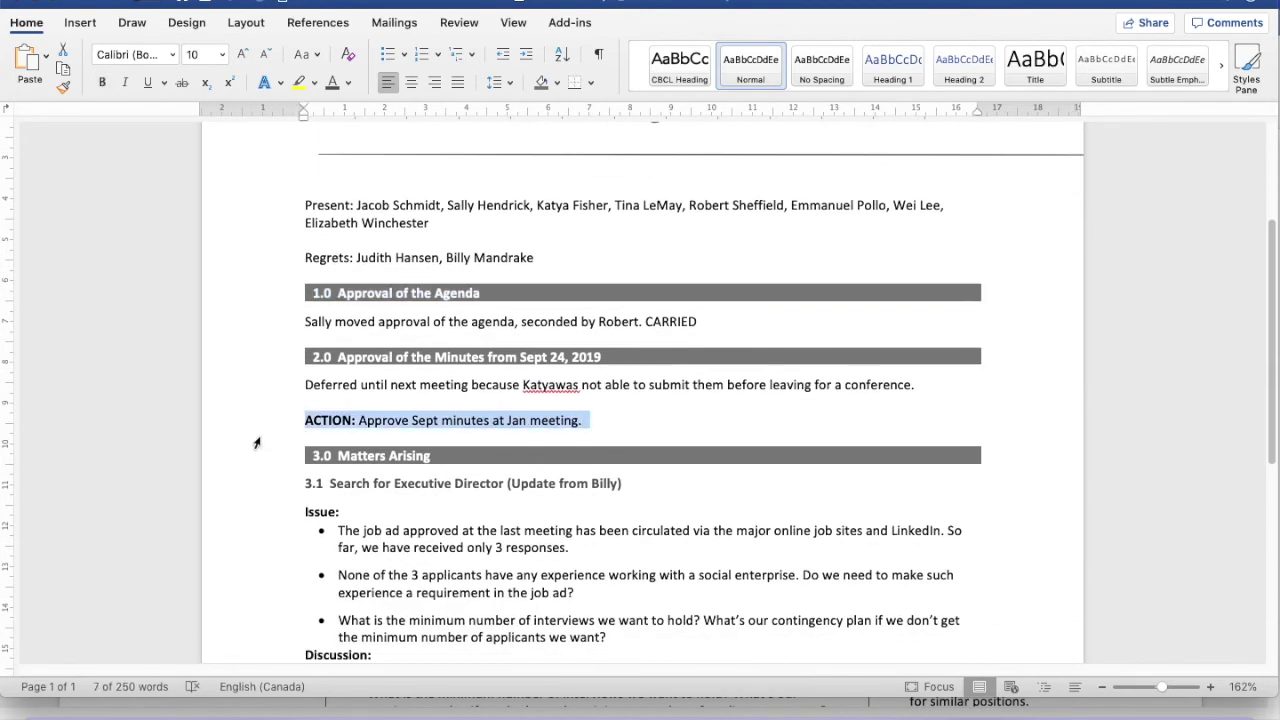
pyautogui.scroll(-2, 257, 442)
pyautogui.scroll(-1, 257, 442)
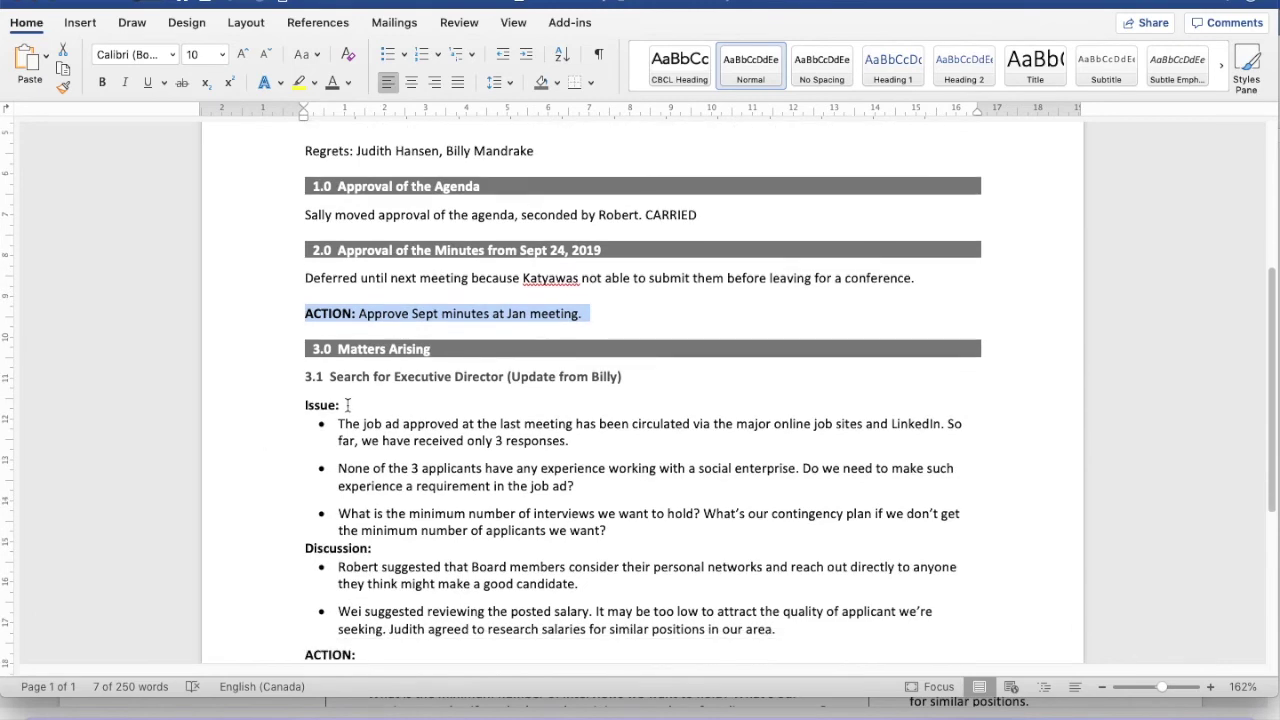
pyautogui.moveTo(348, 406); pyautogui.dragTo(306, 408)
pyautogui.scroll(-5, 400, 500)
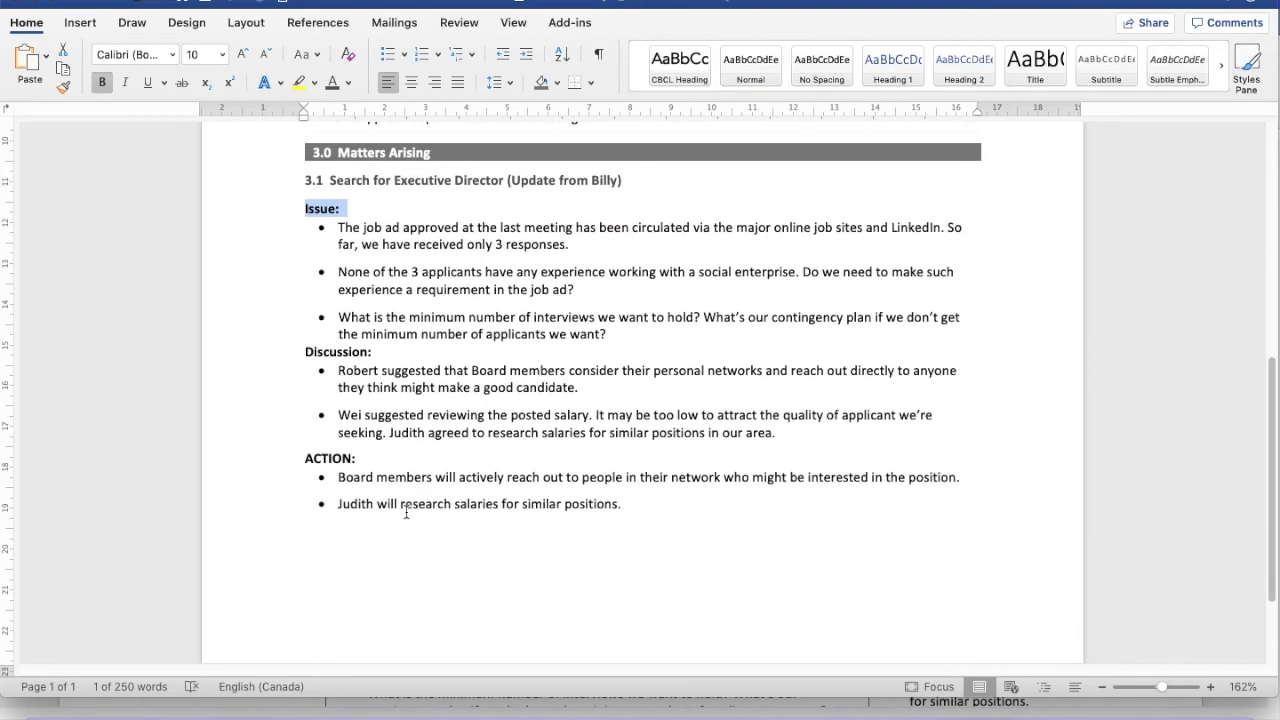
pyautogui.scroll(8, 406, 517)
pyautogui.scroll(4, 405, 517)
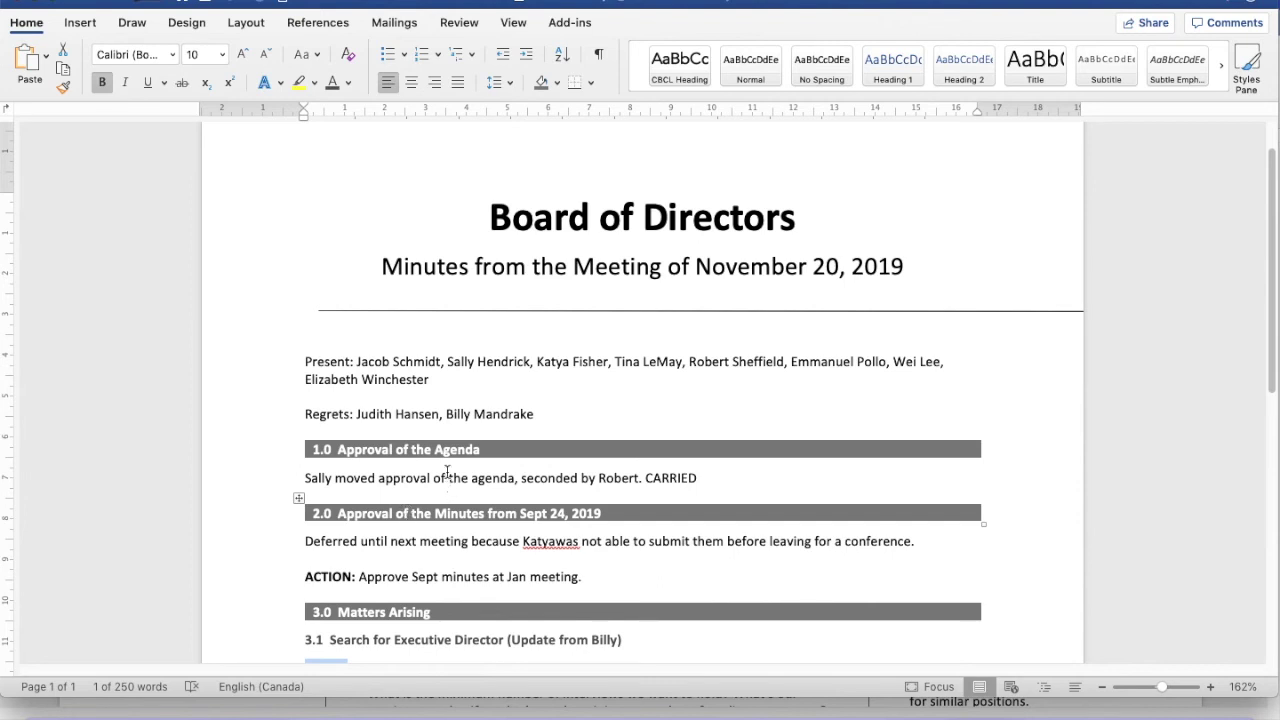
pyautogui.scroll(-2, 448, 472)
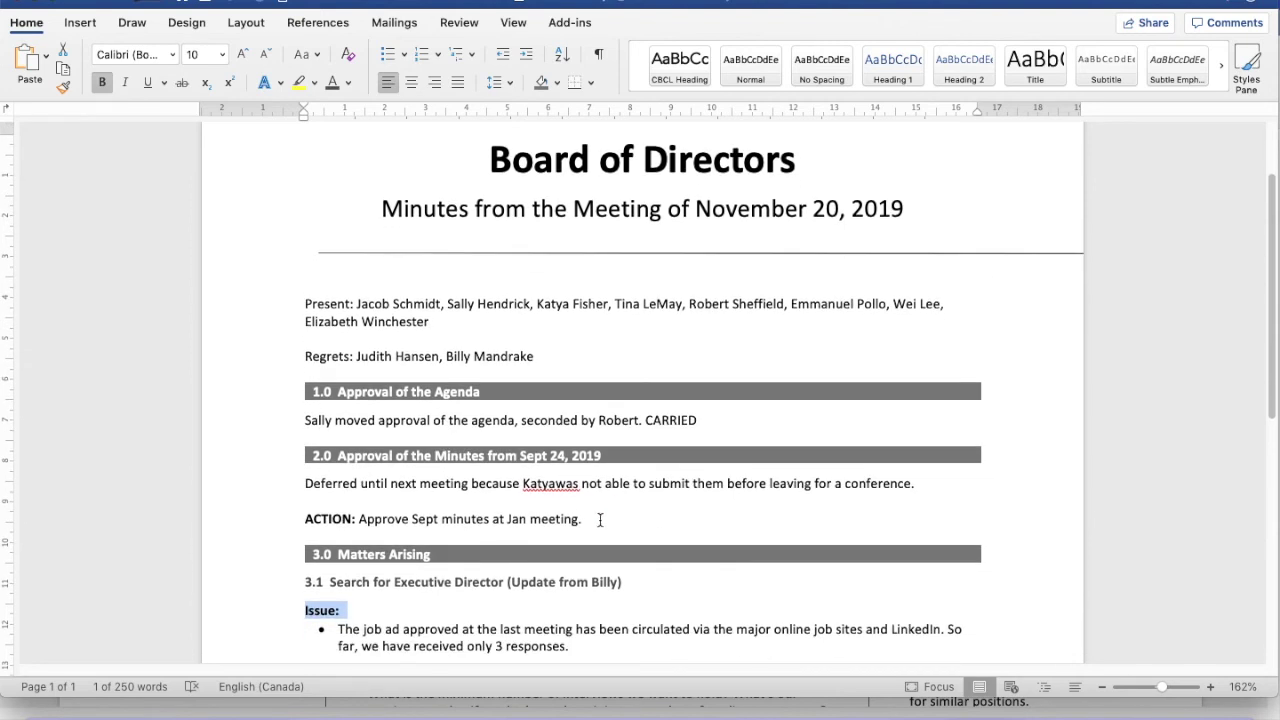
pyautogui.moveTo(588, 519); pyautogui.dragTo(292, 520)
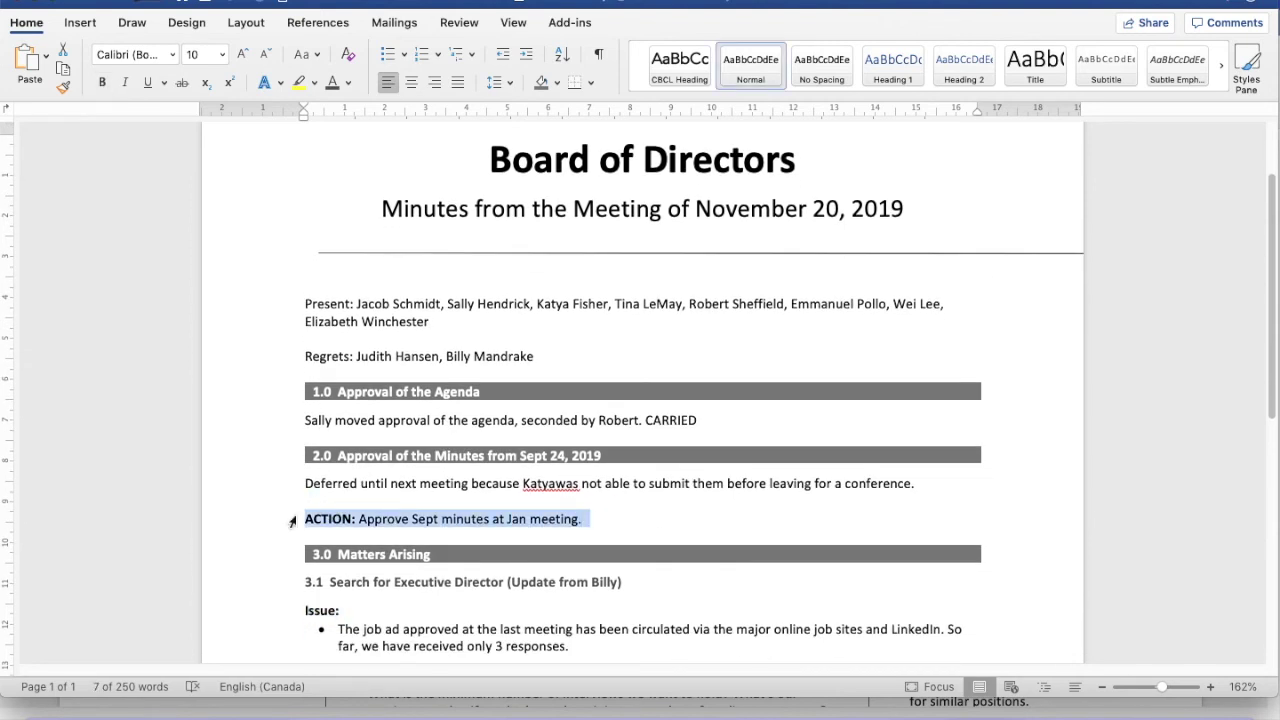